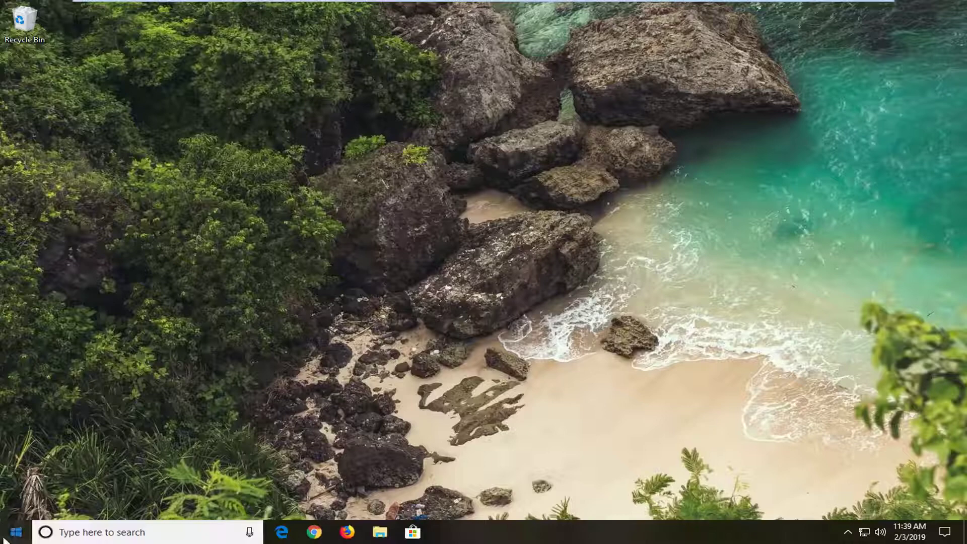
# Step: Search the Start menu for 'ccleaner' and open the CCleaner shortcut's file location
pyautogui.click(5, 536)
pyautogui.write('c')
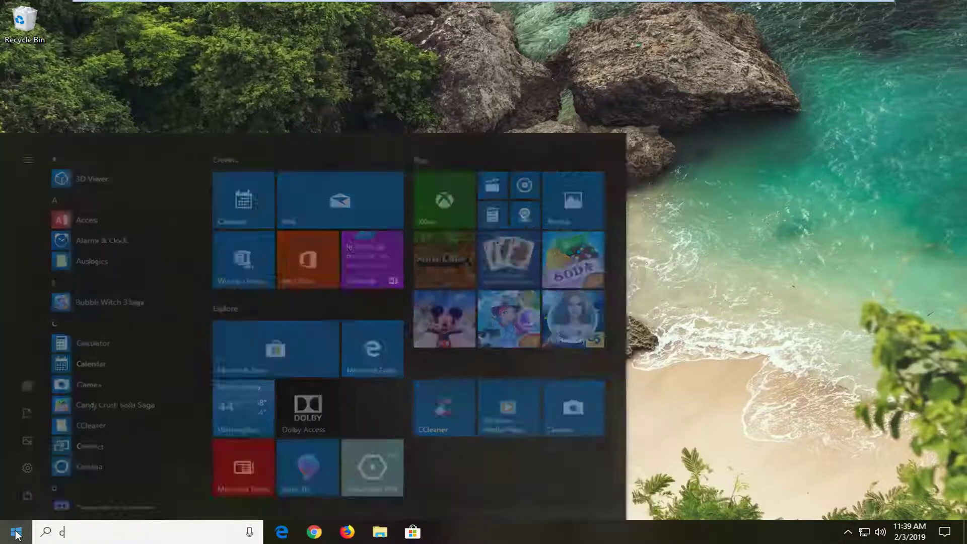
pyautogui.write('cleaner')
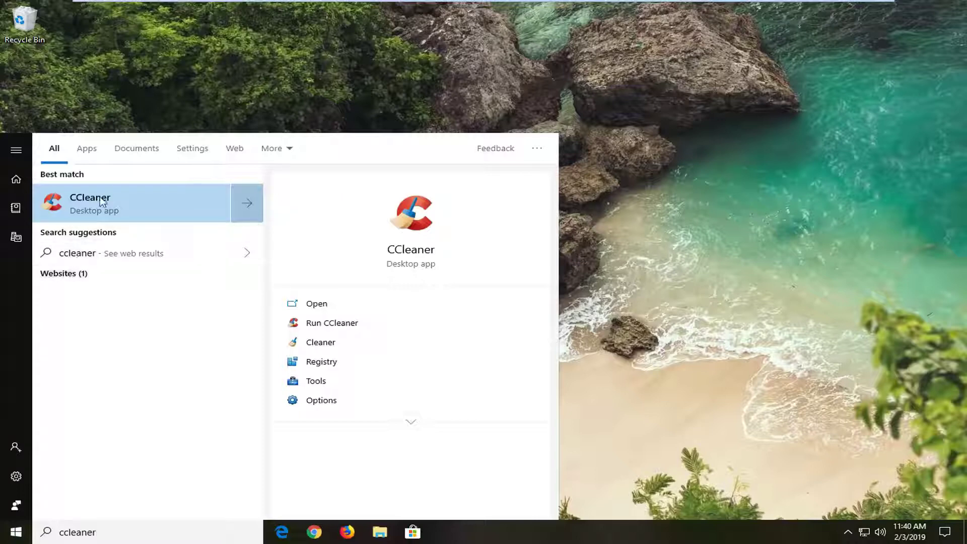
pyautogui.rightClick(91, 206)
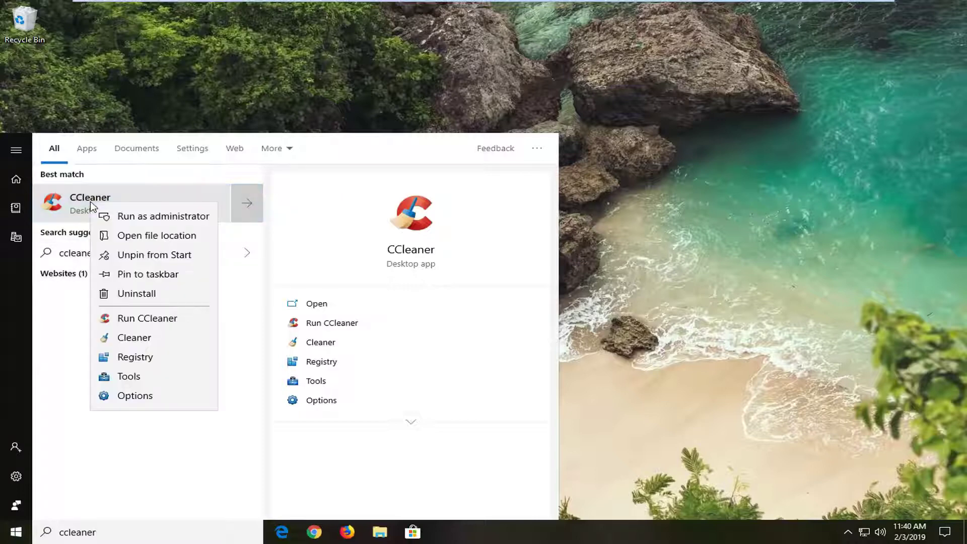
pyautogui.click(149, 236)
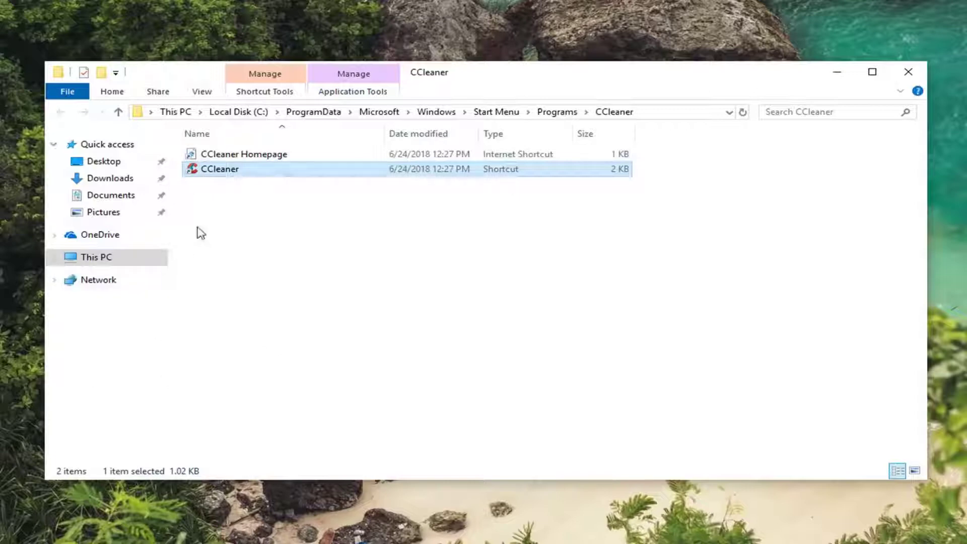
# Step: In the CCleaner shortcut's Properties, enable compatibility mode for Windows 8
pyautogui.rightClick(215, 173)
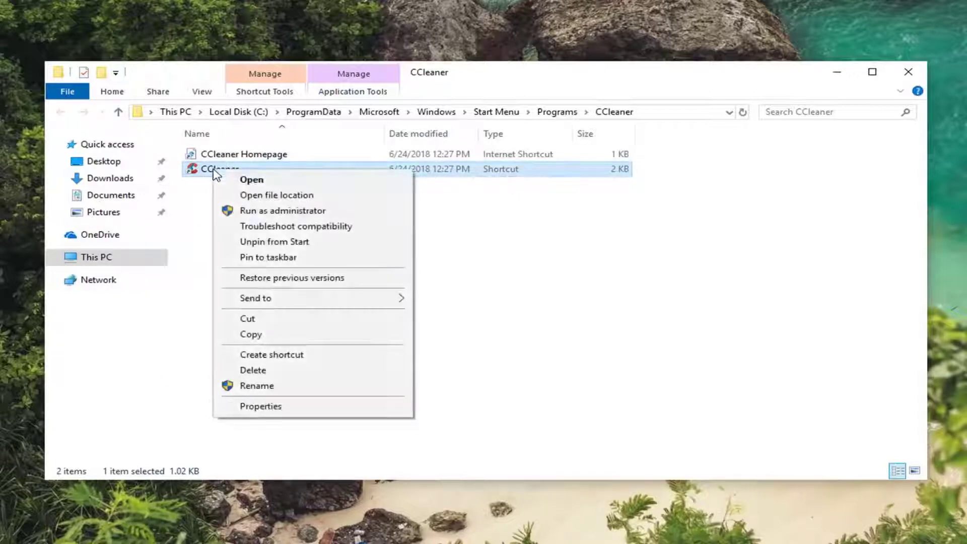
pyautogui.click(262, 406)
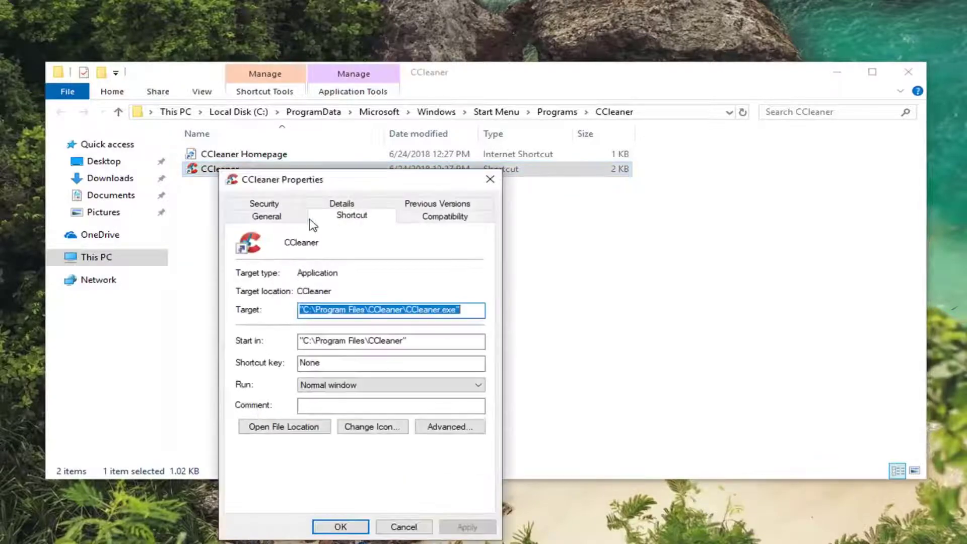
pyautogui.moveTo(317, 183); pyautogui.dragTo(364, 94)
pyautogui.click(479, 130)
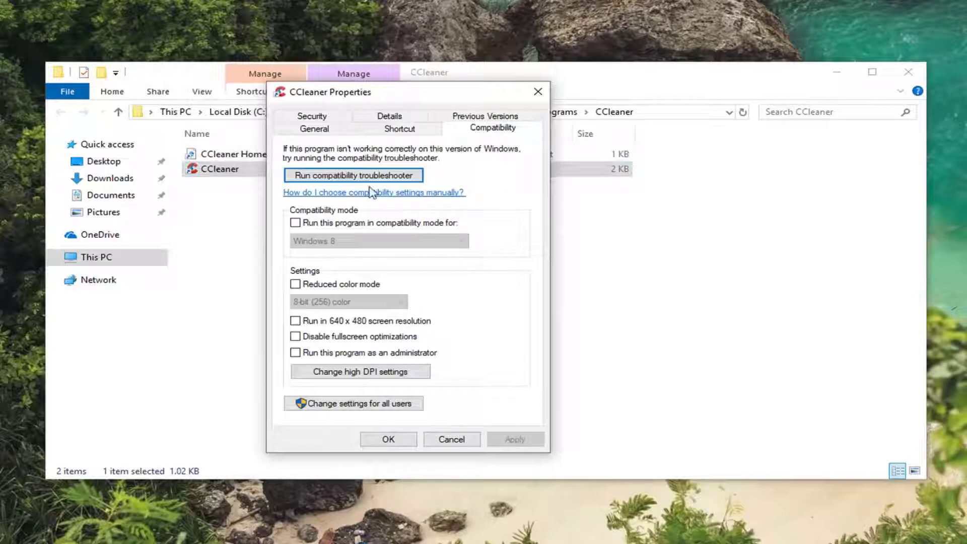
pyautogui.click(306, 225)
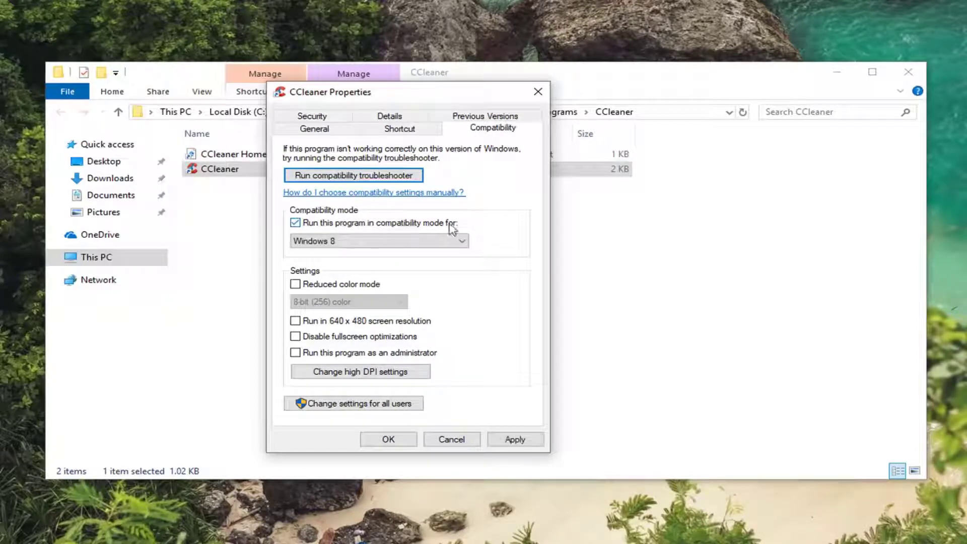
pyautogui.click(340, 242)
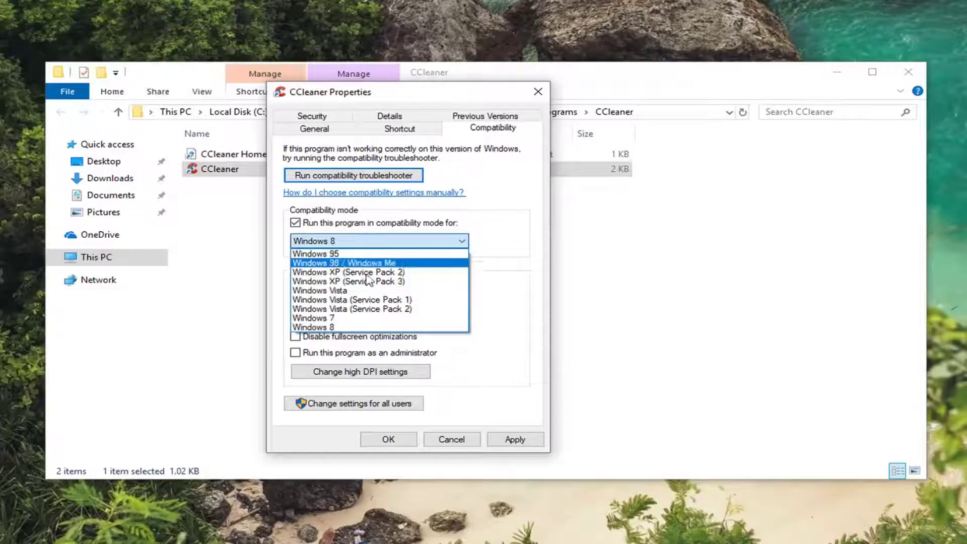
pyautogui.click(487, 225)
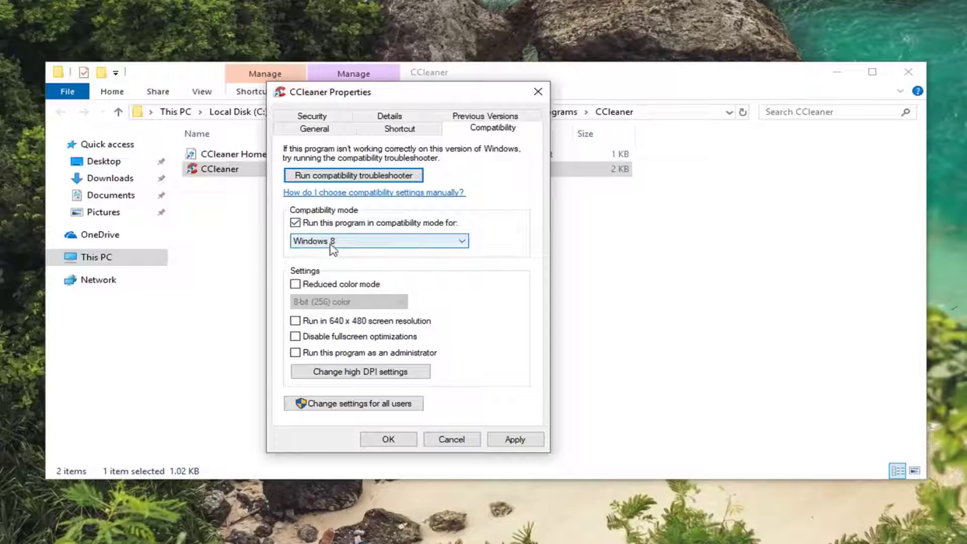
pyautogui.click(332, 242)
pyautogui.click(526, 241)
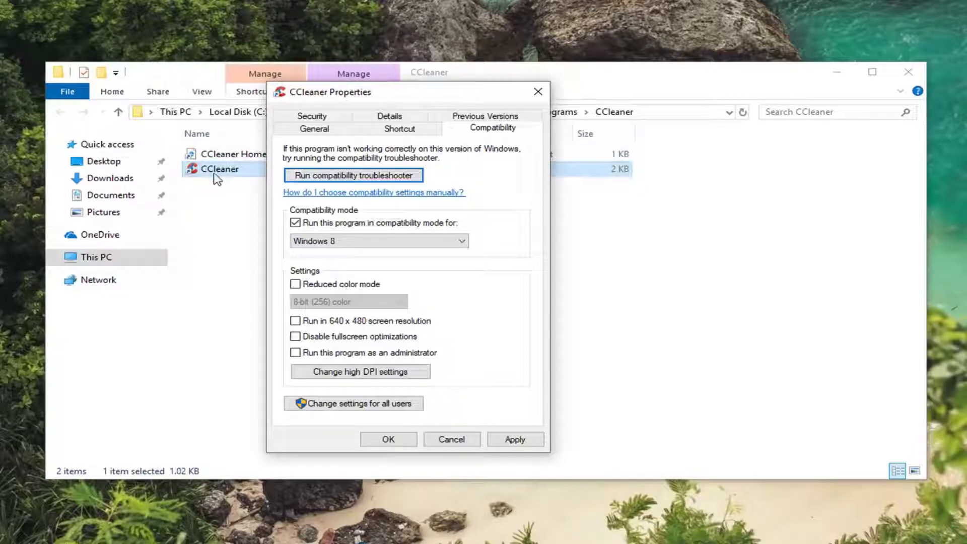
pyautogui.moveTo(378, 91); pyautogui.dragTo(546, 181)
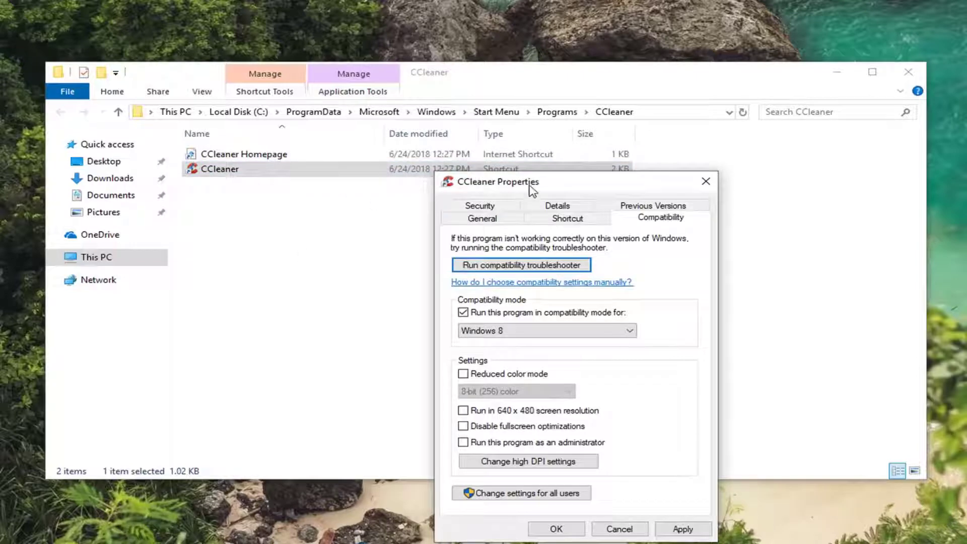
pyautogui.moveTo(532, 186); pyautogui.dragTo(398, 74)
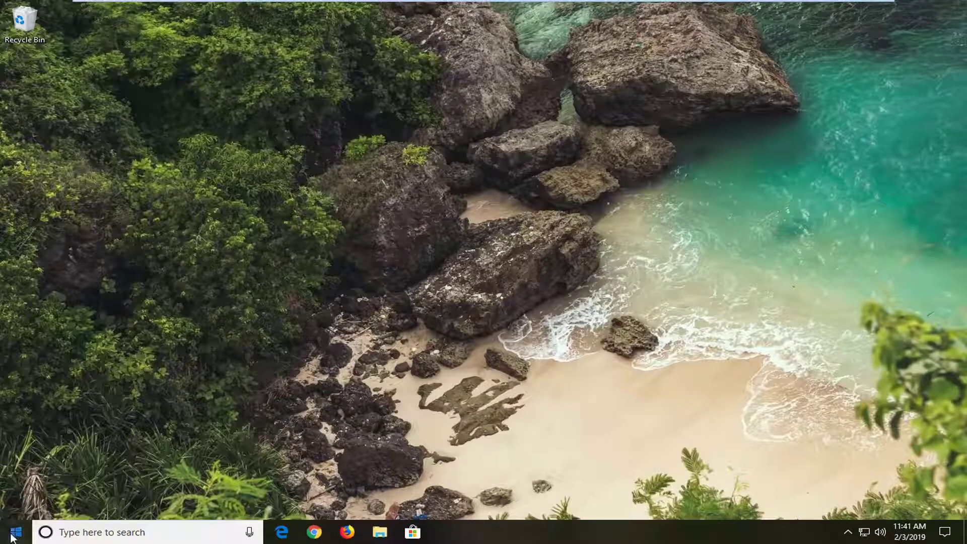
# Step: Search for 'regedit' and run Registry Editor as administrator, approving the UAC prompt
pyautogui.click(14, 533)
pyautogui.write('r')
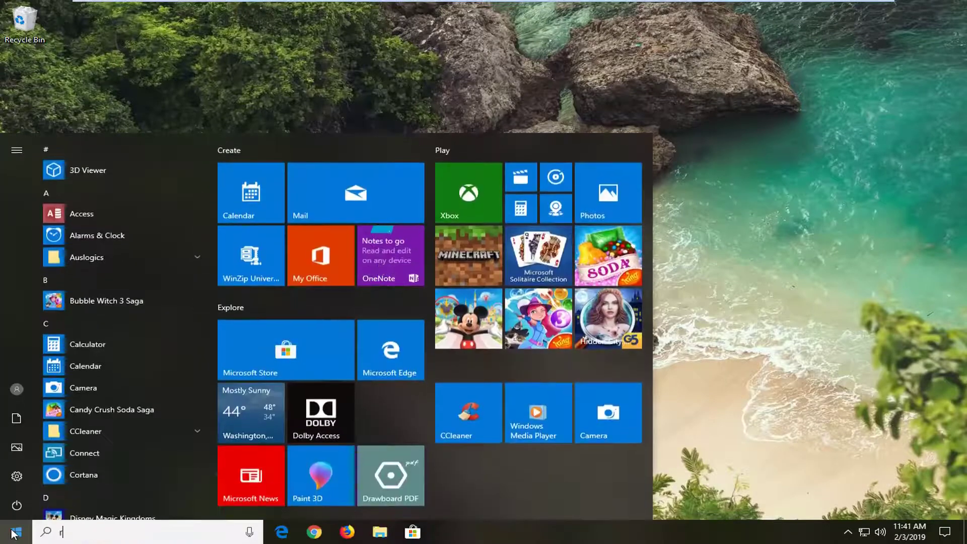
pyautogui.write('egedit')
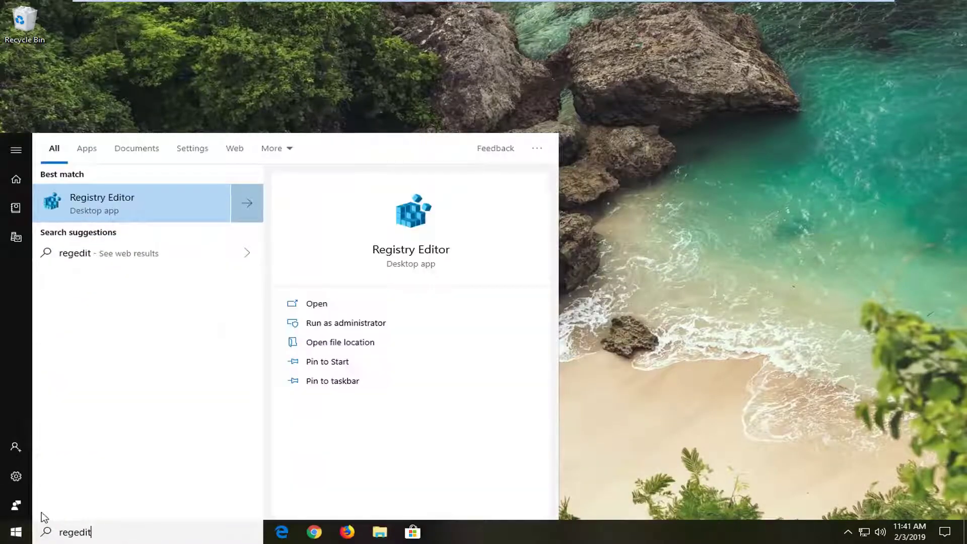
pyautogui.rightClick(101, 205)
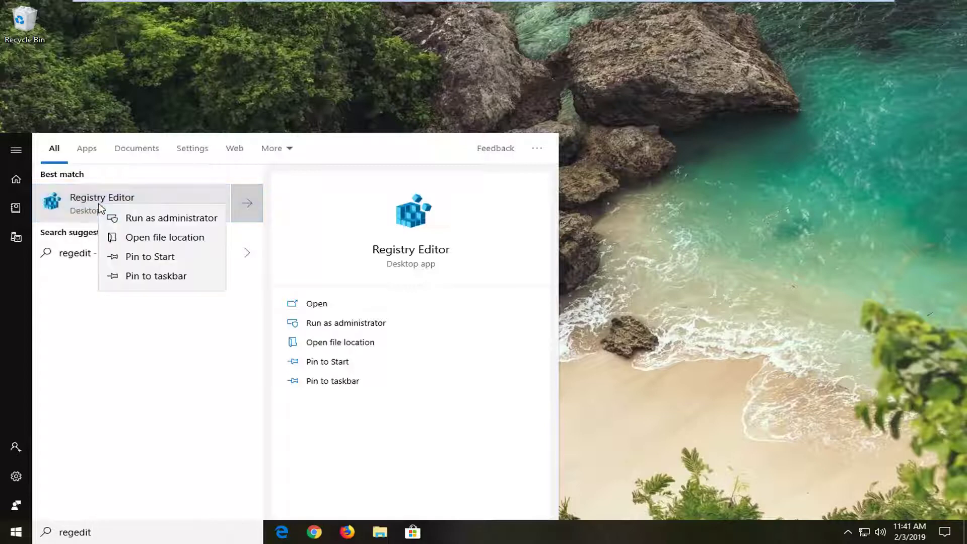
pyautogui.click(134, 220)
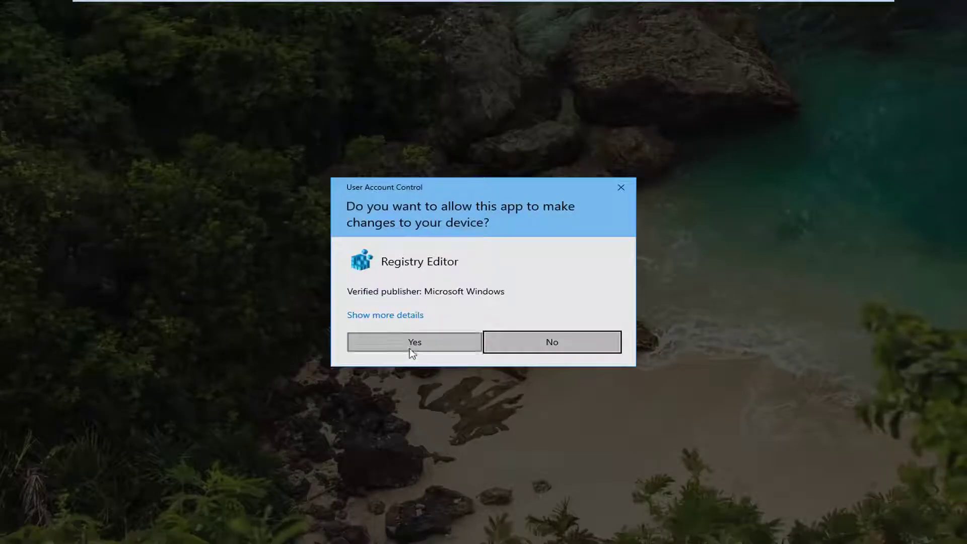
pyautogui.click(412, 347)
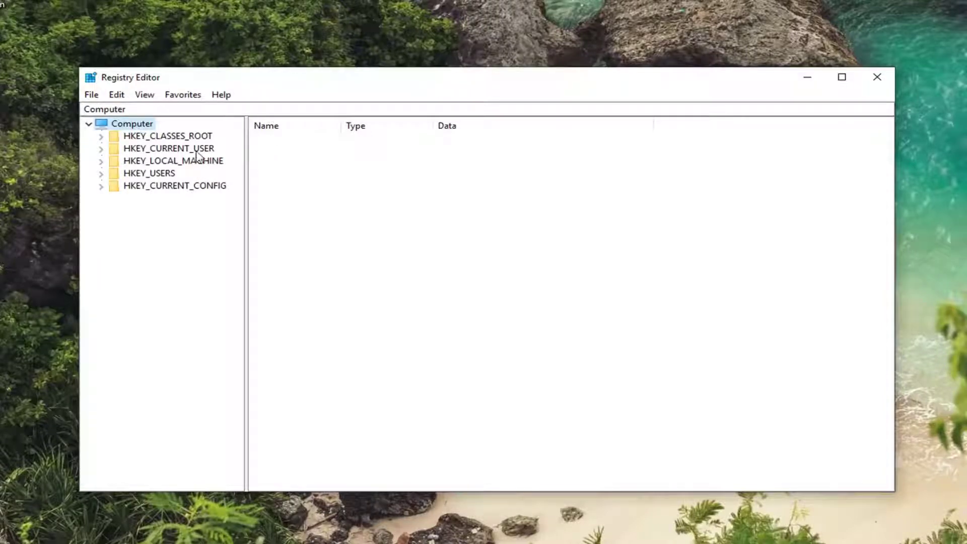
pyautogui.click(92, 97)
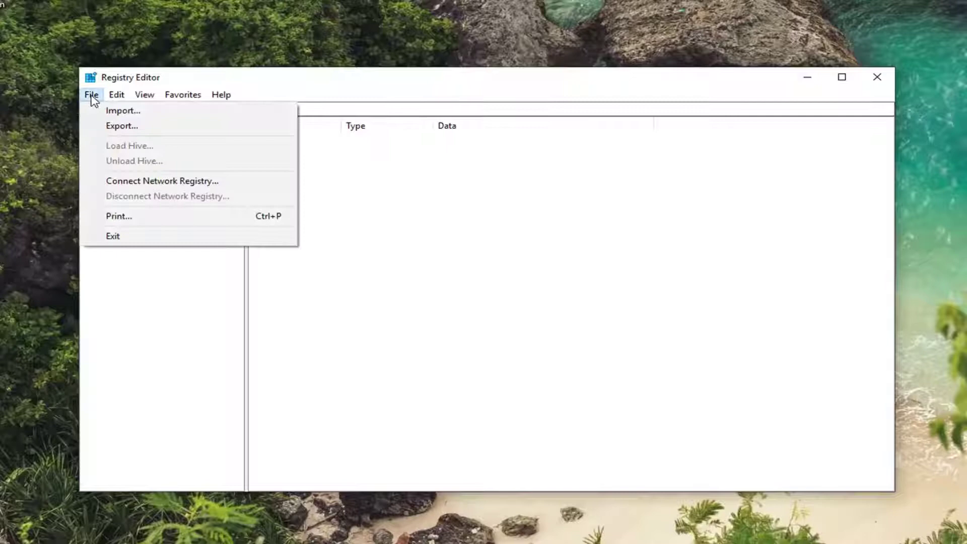
pyautogui.click(120, 126)
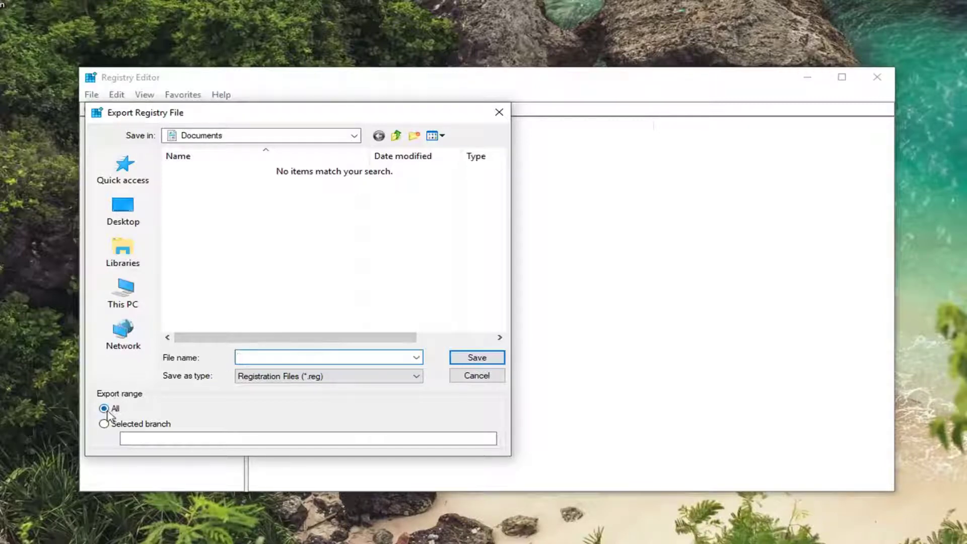
pyautogui.click(476, 376)
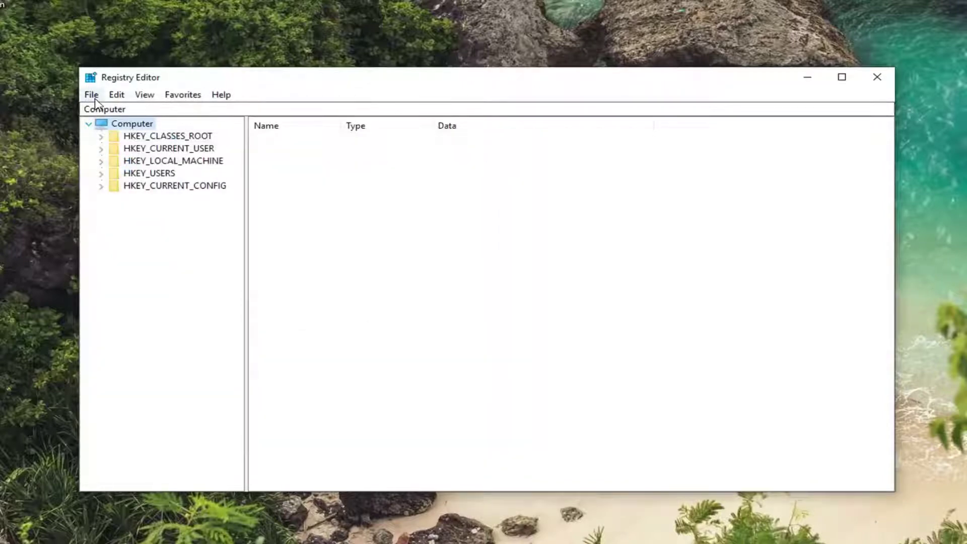
pyautogui.click(93, 97)
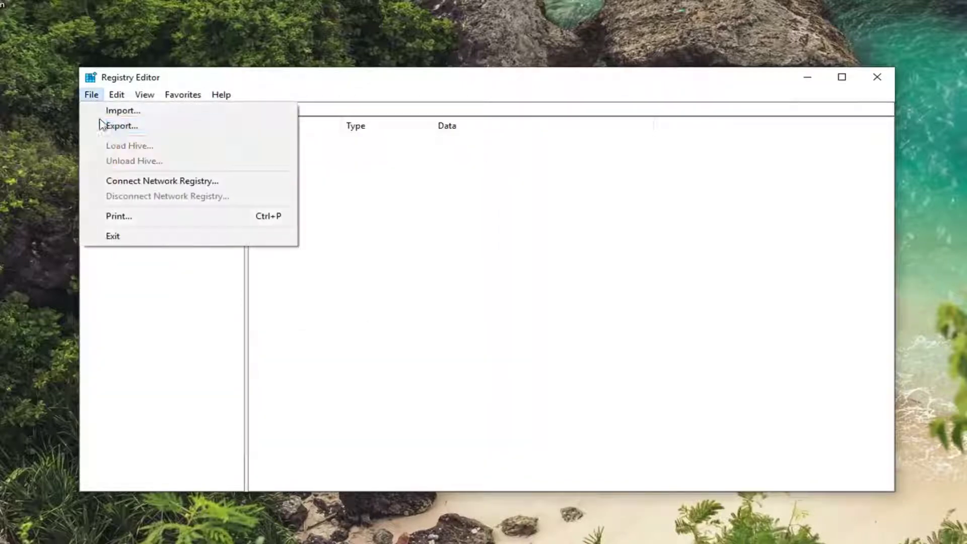
pyautogui.click(103, 111)
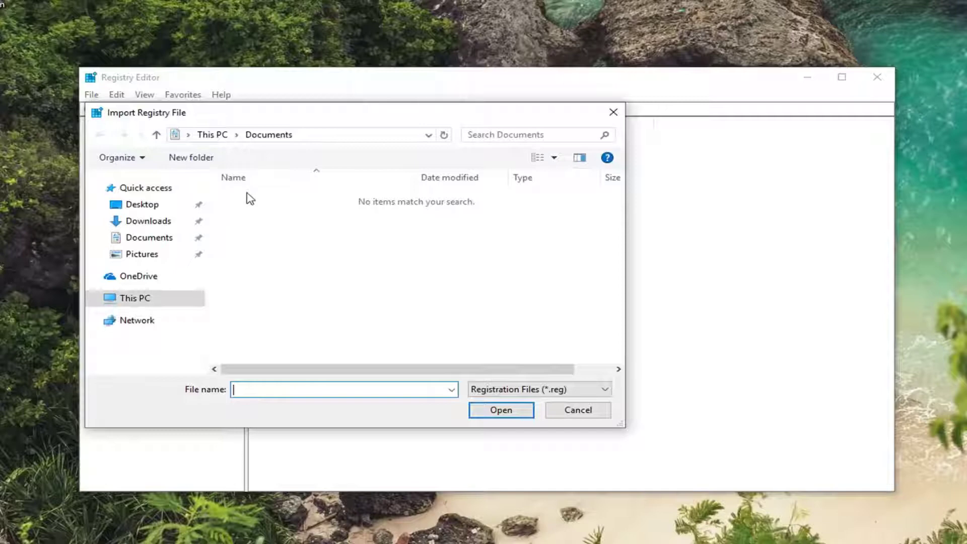
pyautogui.click(578, 411)
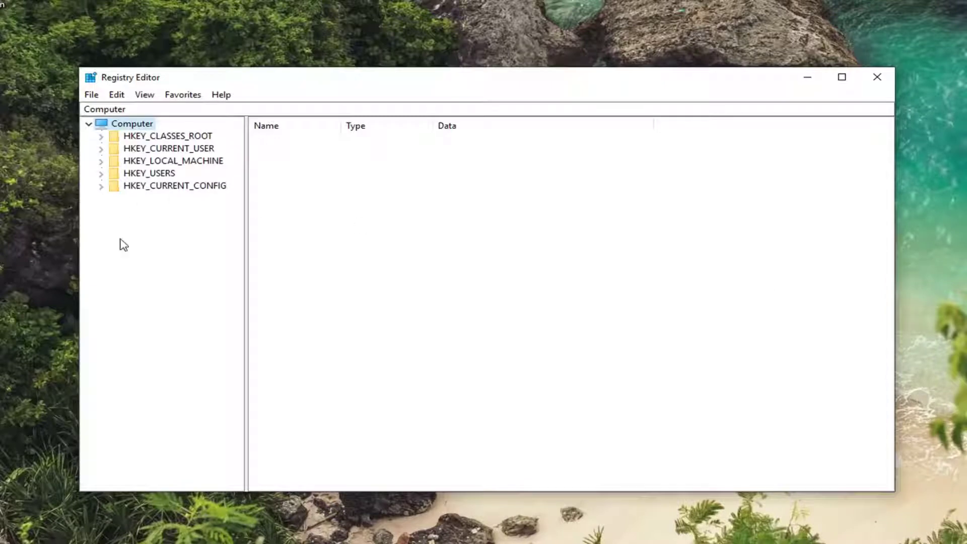
# Step: Expand HKEY_LOCAL_MACHINE > SOFTWARE > Microsoft in the key tree and widen the tree pane
pyautogui.click(149, 161)
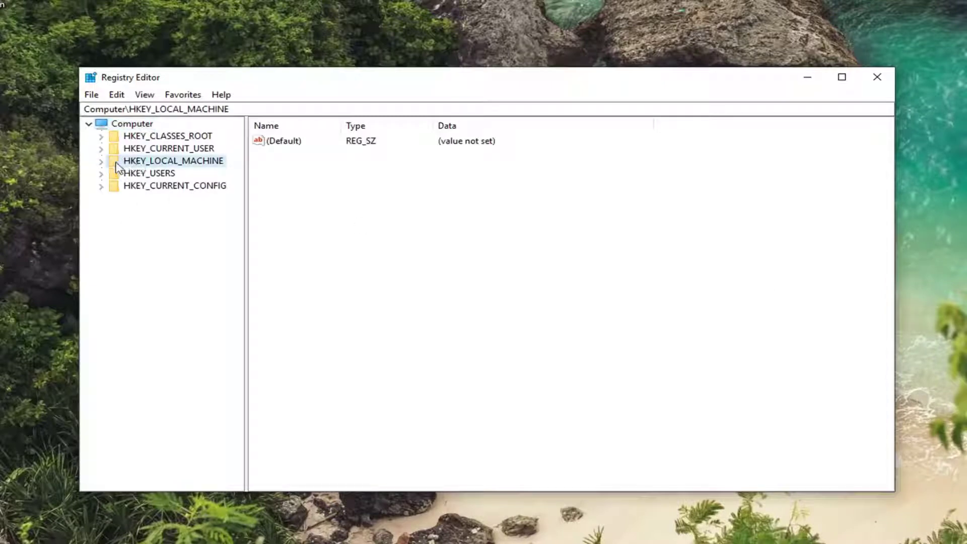
pyautogui.click(100, 161)
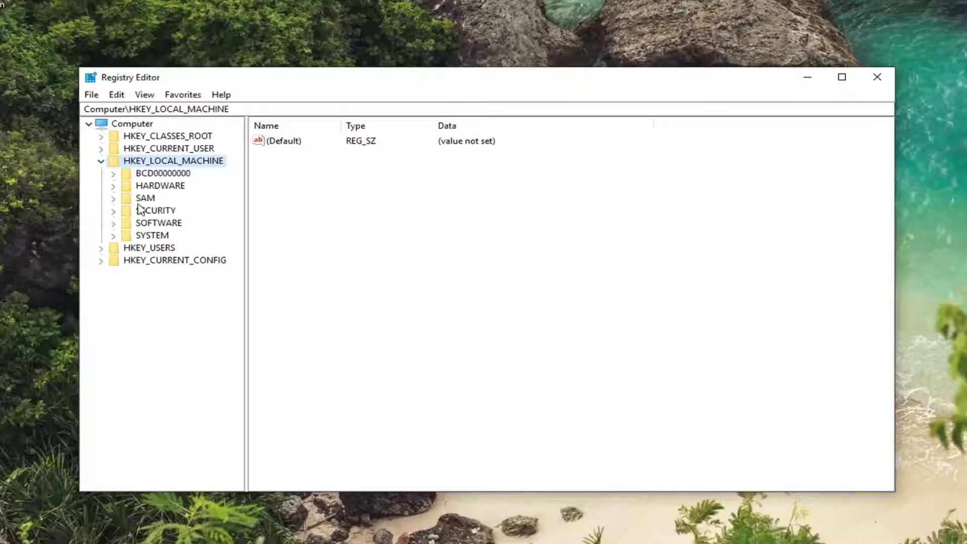
pyautogui.click(144, 222)
pyautogui.click(113, 224)
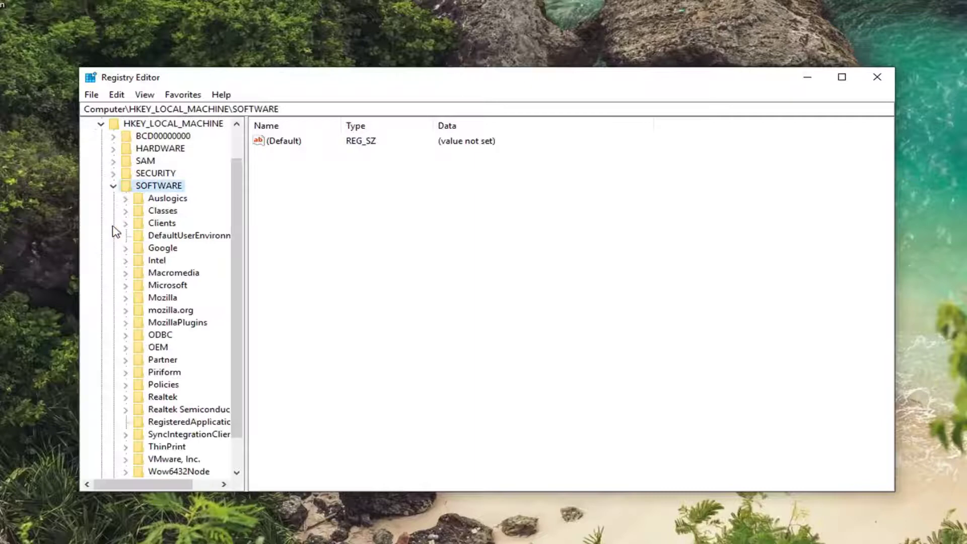
pyautogui.scroll(-1, 131, 245)
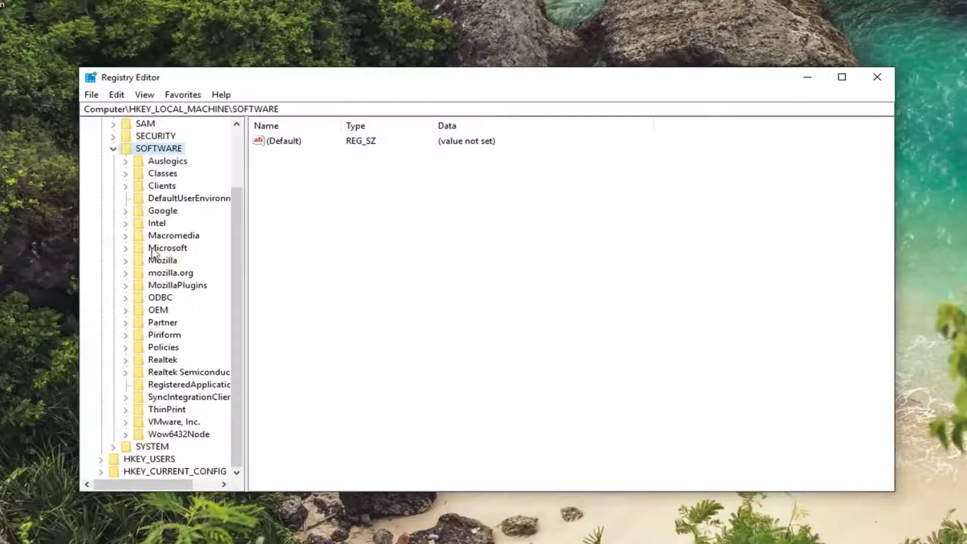
pyautogui.click(154, 248)
pyautogui.click(126, 249)
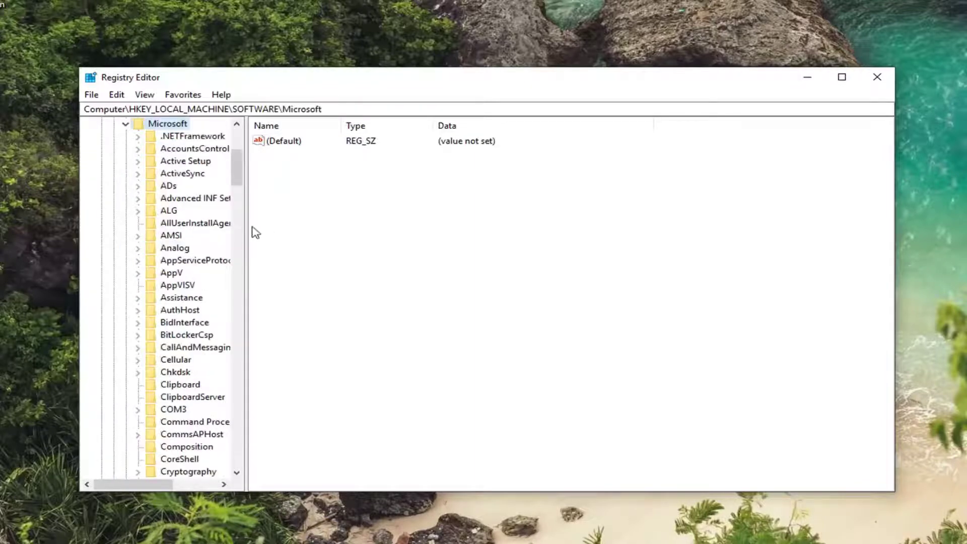
pyautogui.moveTo(244, 223); pyautogui.dragTo(377, 217)
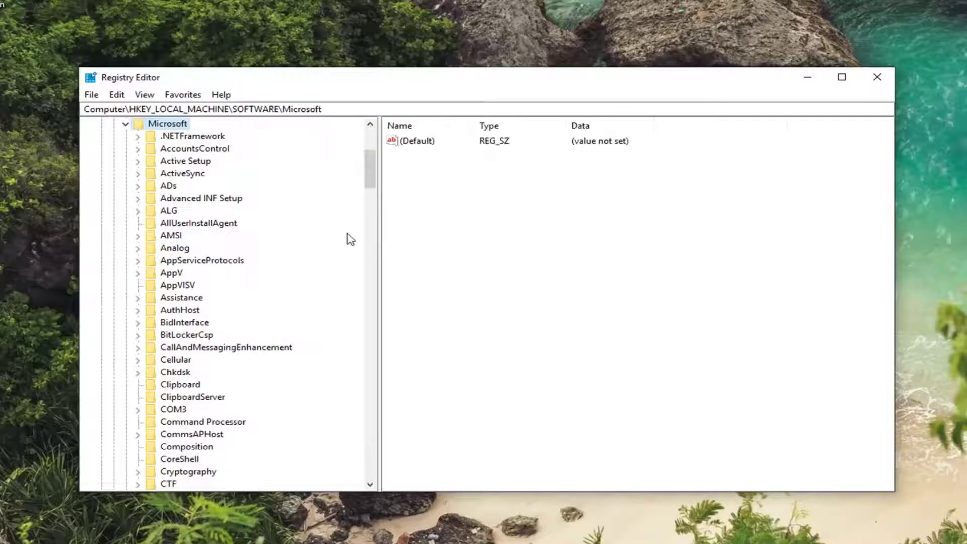
# Step: Expand Windows NT > CurrentVersion and select its Windows key to list its values
pyautogui.scroll(-20, 200, 253)
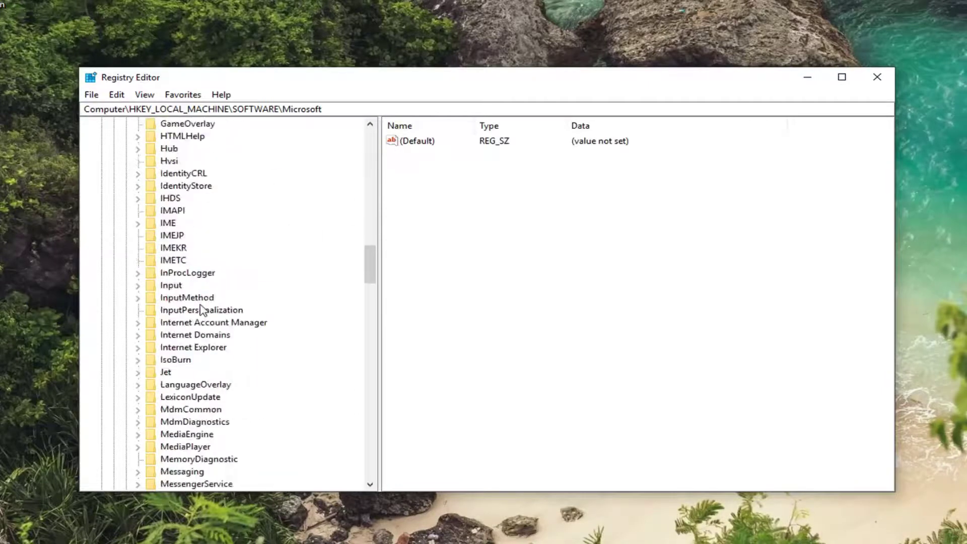
pyautogui.scroll(-20, 173, 340)
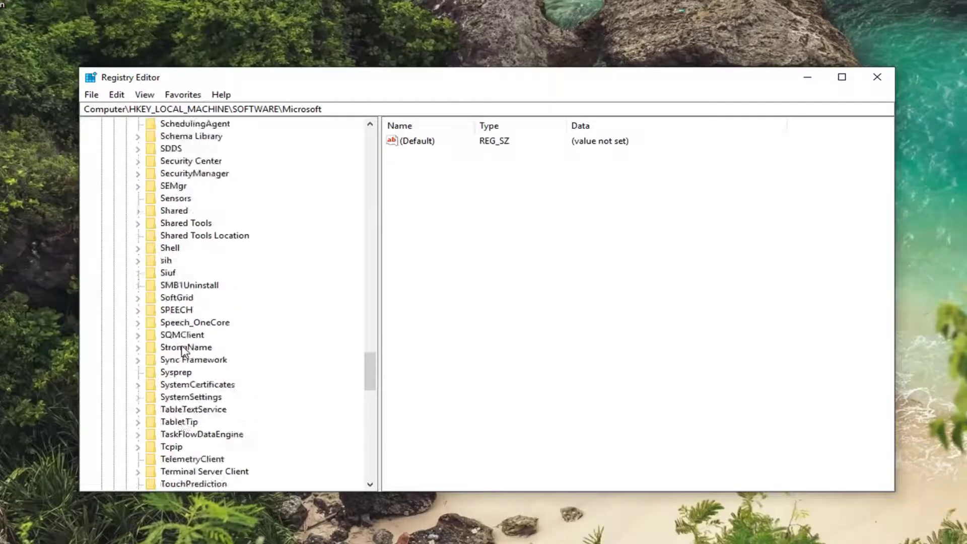
pyautogui.scroll(-5, 179, 352)
pyautogui.click(162, 374)
pyautogui.click(138, 373)
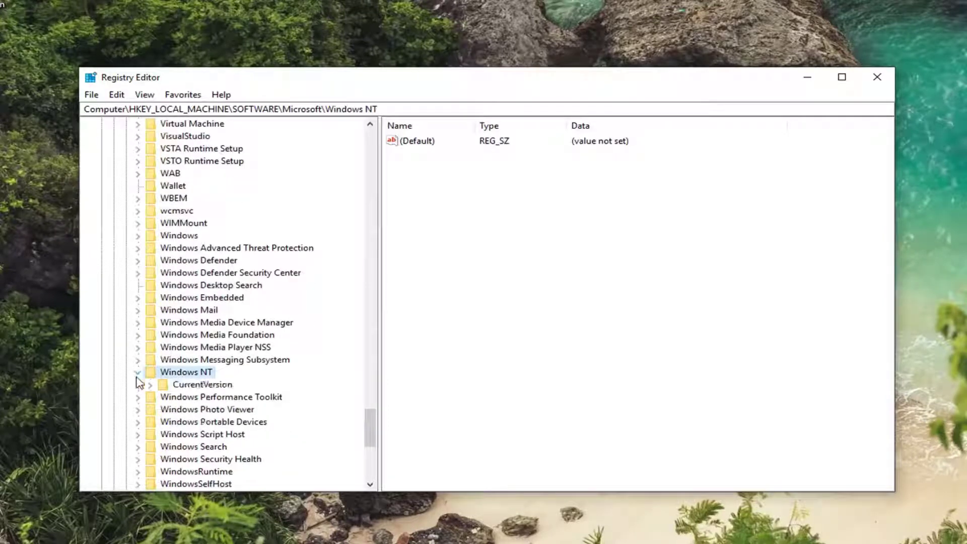
pyautogui.click(150, 385)
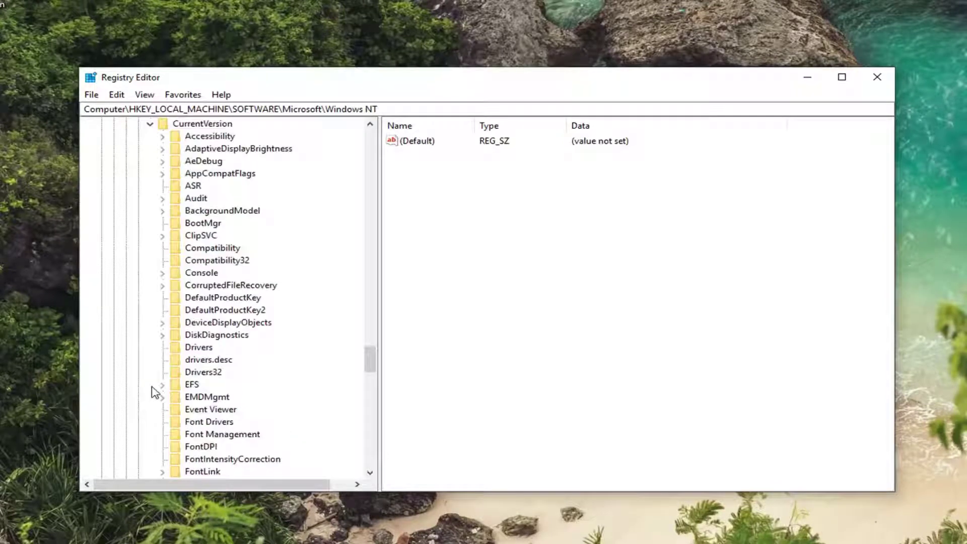
pyautogui.scroll(-20, 168, 379)
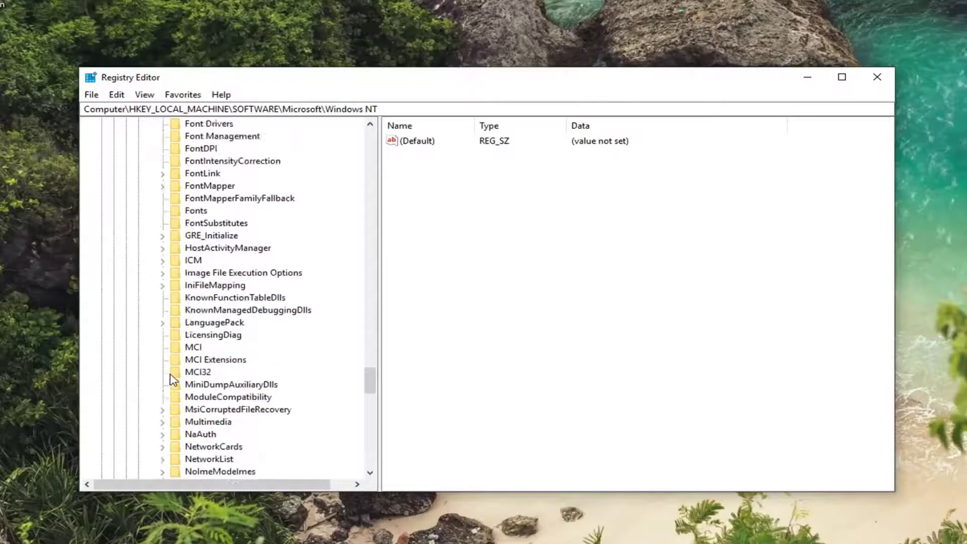
pyautogui.scroll(-4, 179, 388)
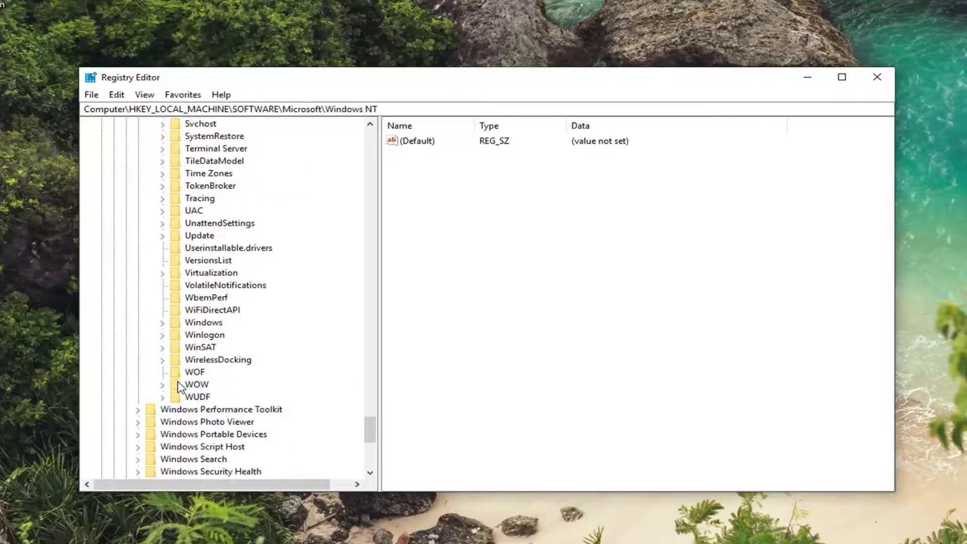
pyautogui.click(201, 324)
pyautogui.scroll(2, 166, 359)
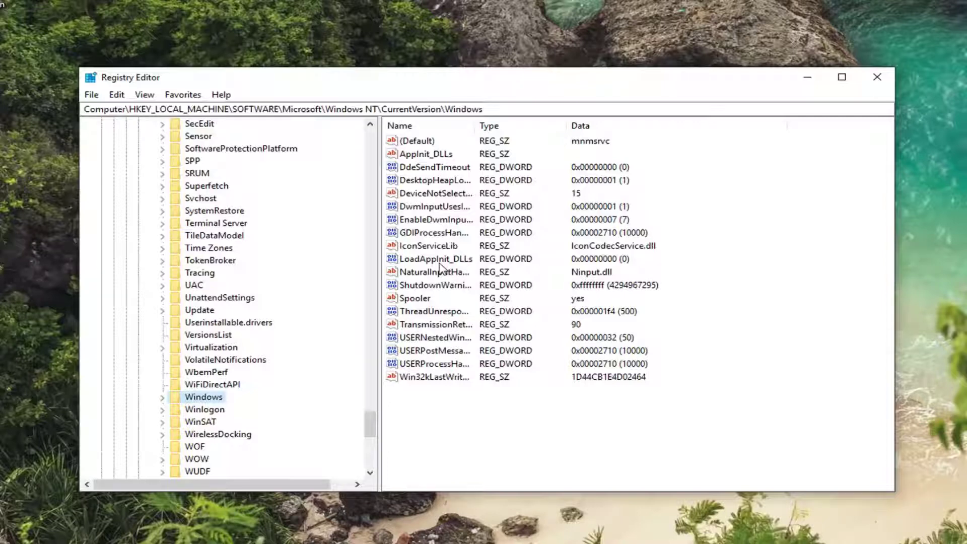
# Step: Change the LoadAppInit_DLLs value data to 0 and confirm it
pyautogui.click(423, 263)
pyautogui.doubleClick(423, 263)
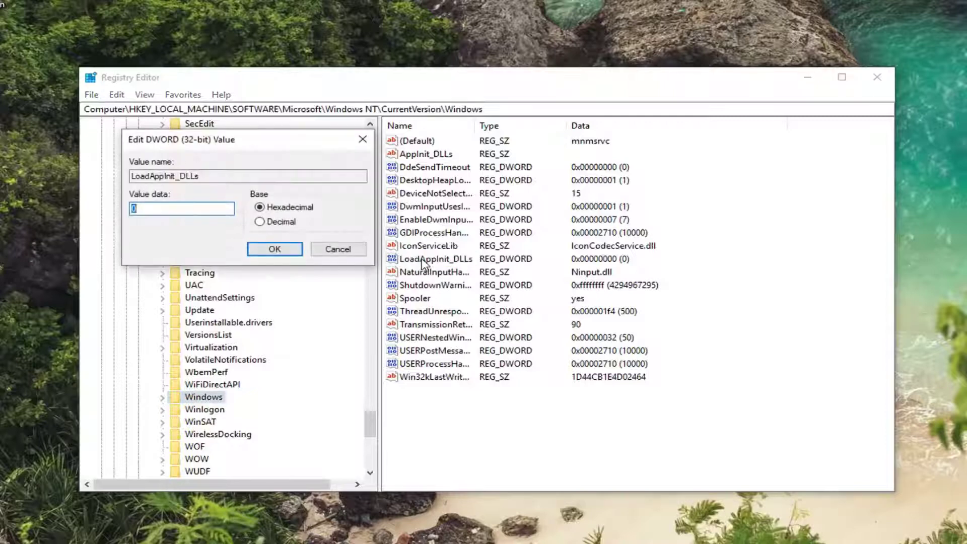
pyautogui.moveTo(267, 142); pyautogui.dragTo(581, 162)
pyautogui.write('0')
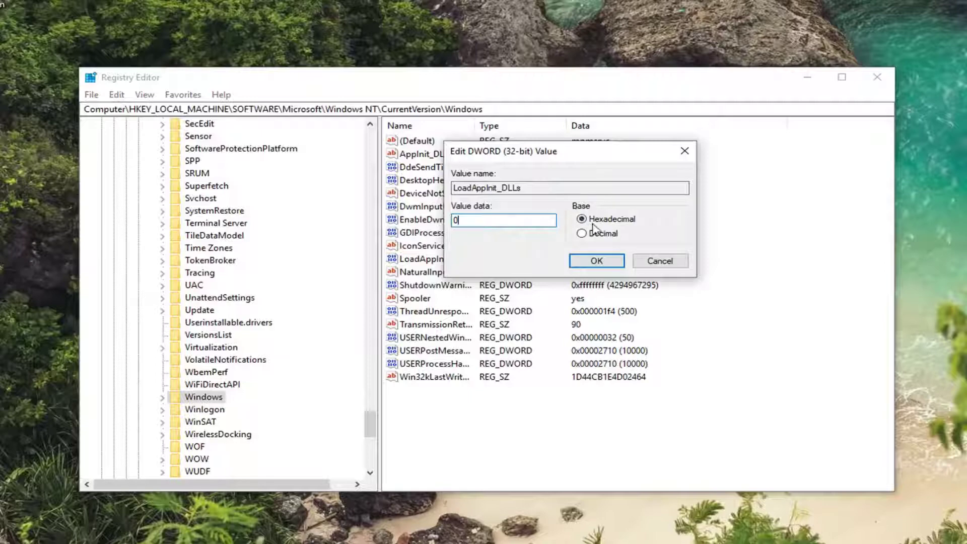
pyautogui.click(597, 261)
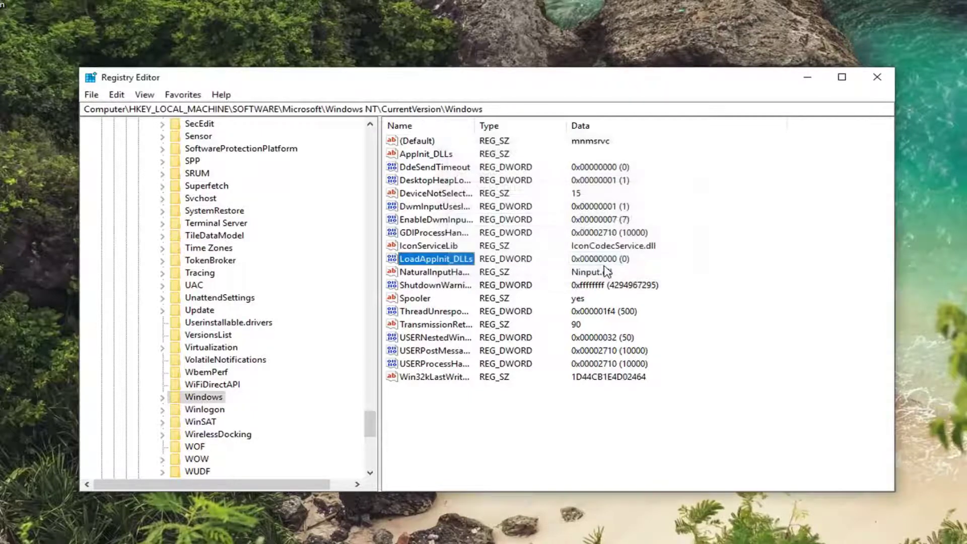